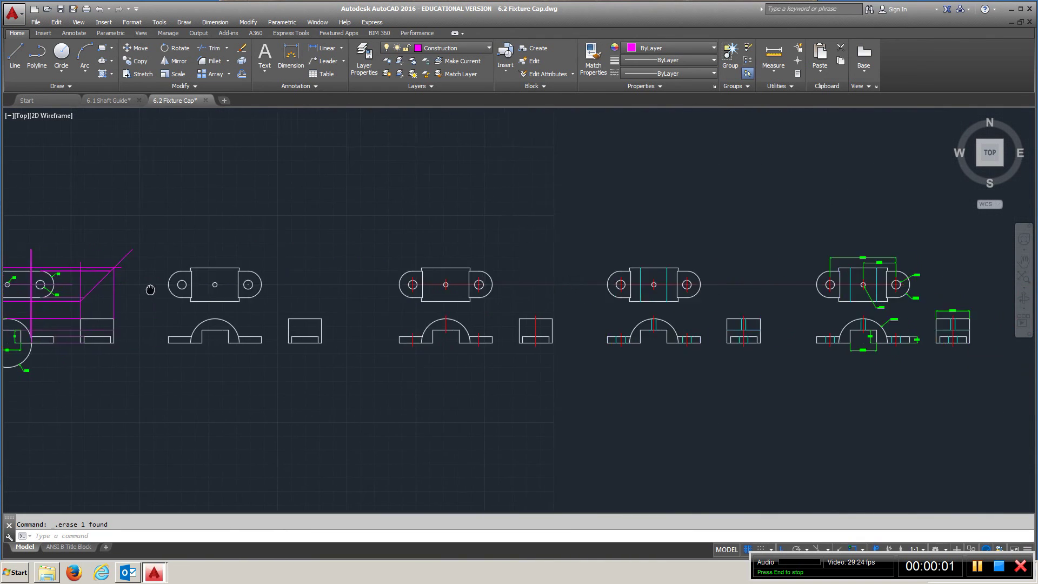
- Try a line at the base's left end, then restart it at the right tab's outer corner
middle_click_drag(568, 290, 255, 285)
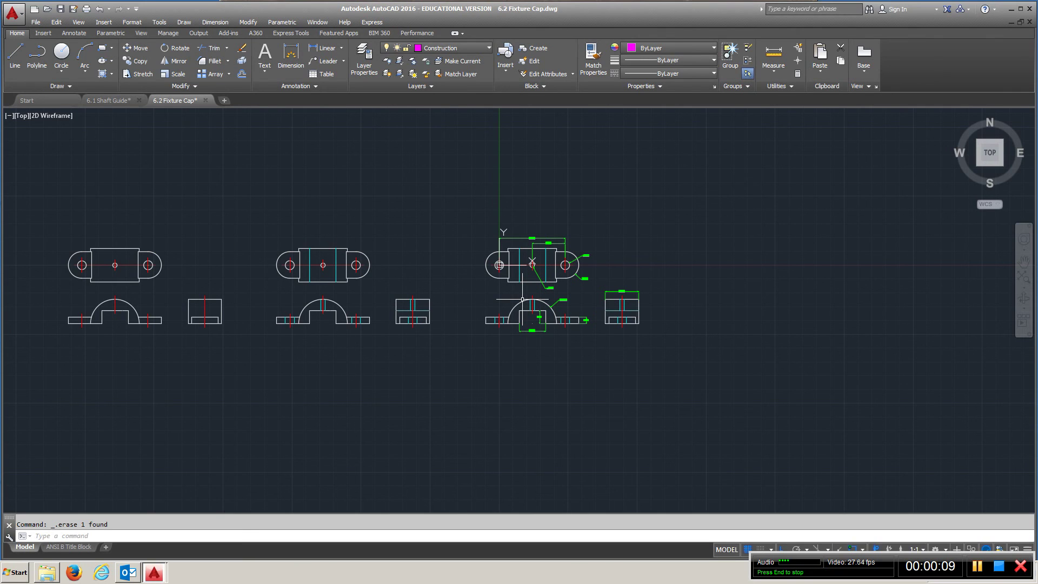
scroll(524, 291, "up", 5)
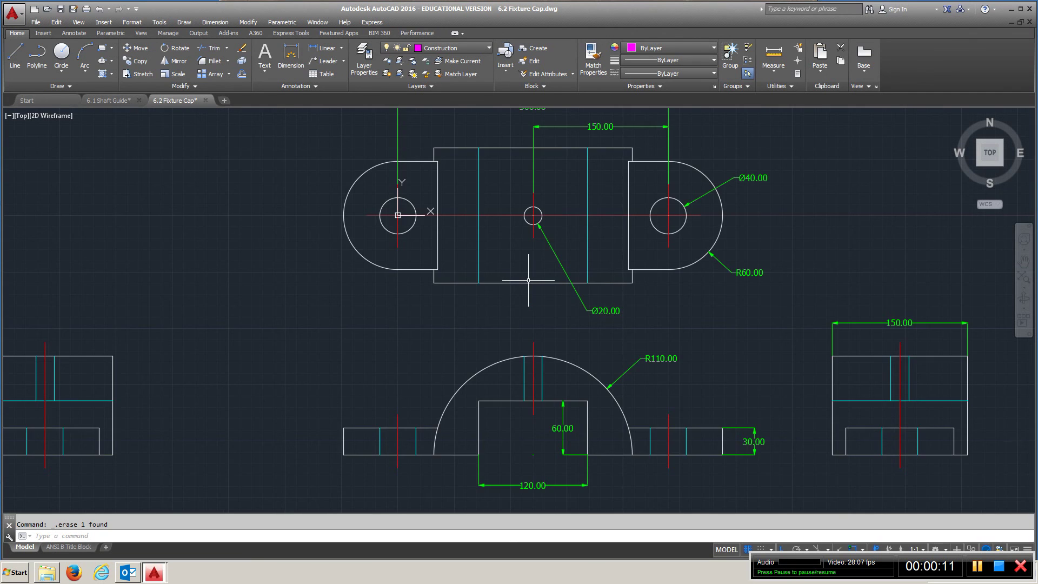
middle_click_drag(449, 320, 210, 316)
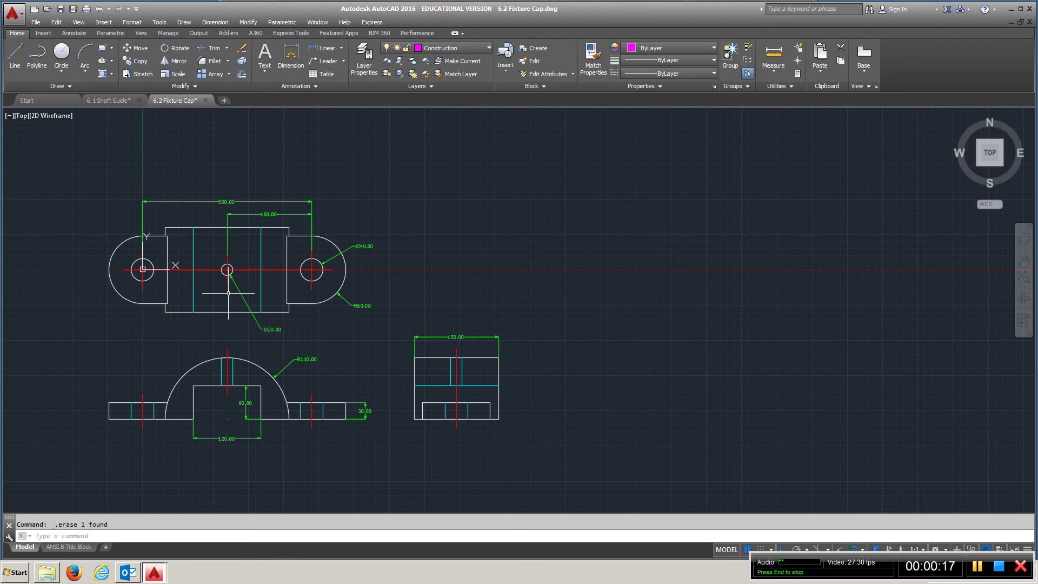
scroll(228, 292, "down", 2)
scroll(217, 293, "up", 4)
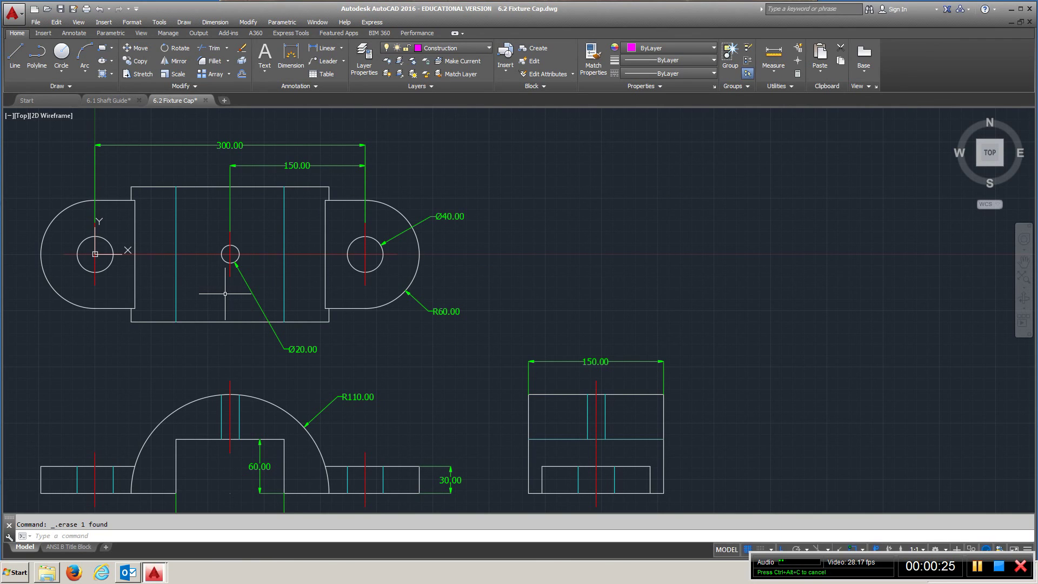
scroll(434, 288, "down", 5)
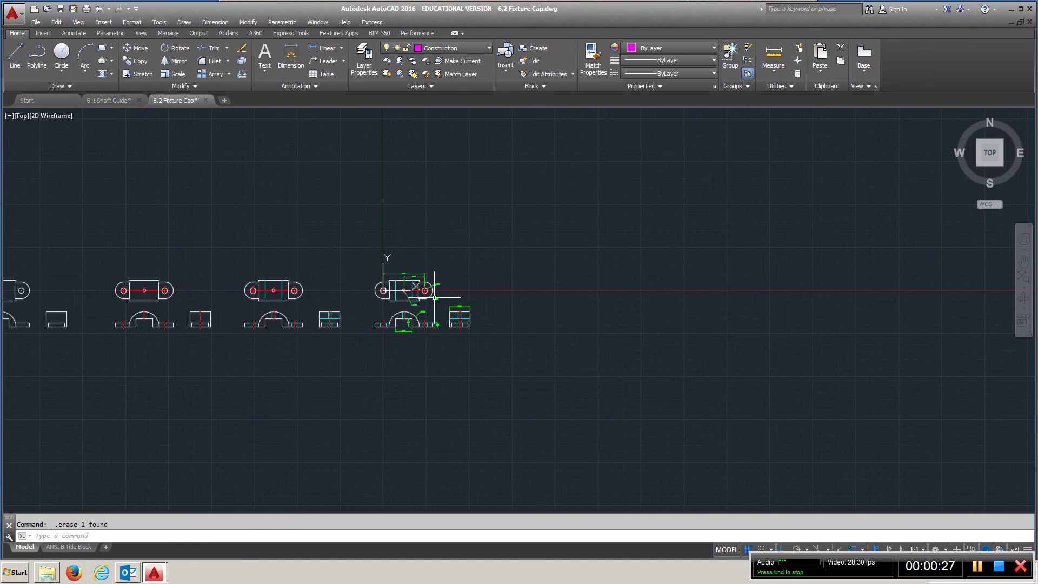
middle_click_drag(81, 349, 278, 351)
scroll(279, 351, "up", 3)
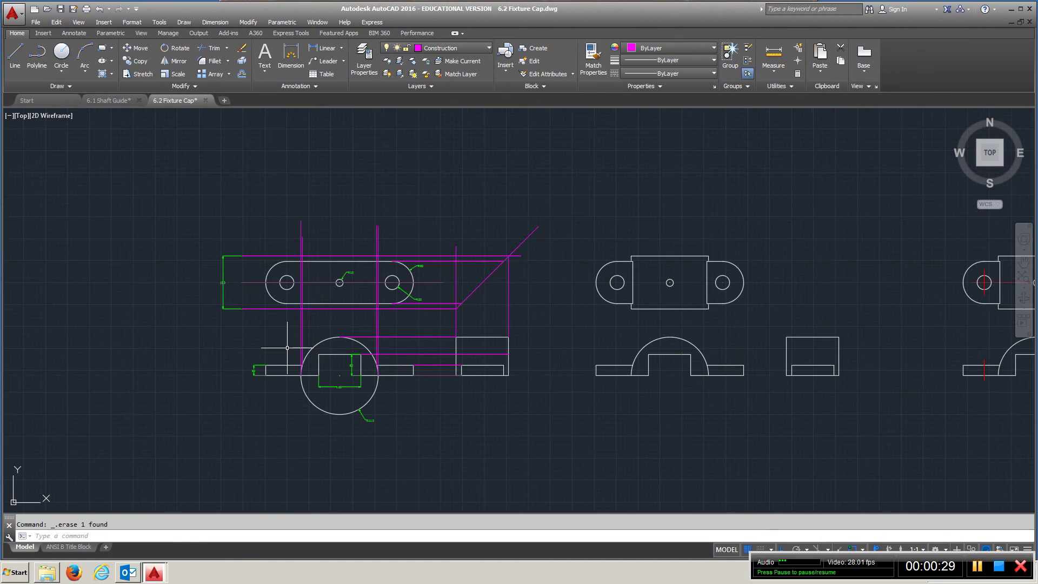
scroll(286, 348, "up", 5)
scroll(301, 352, "down", 2)
middle_click_drag(301, 352, 366, 344)
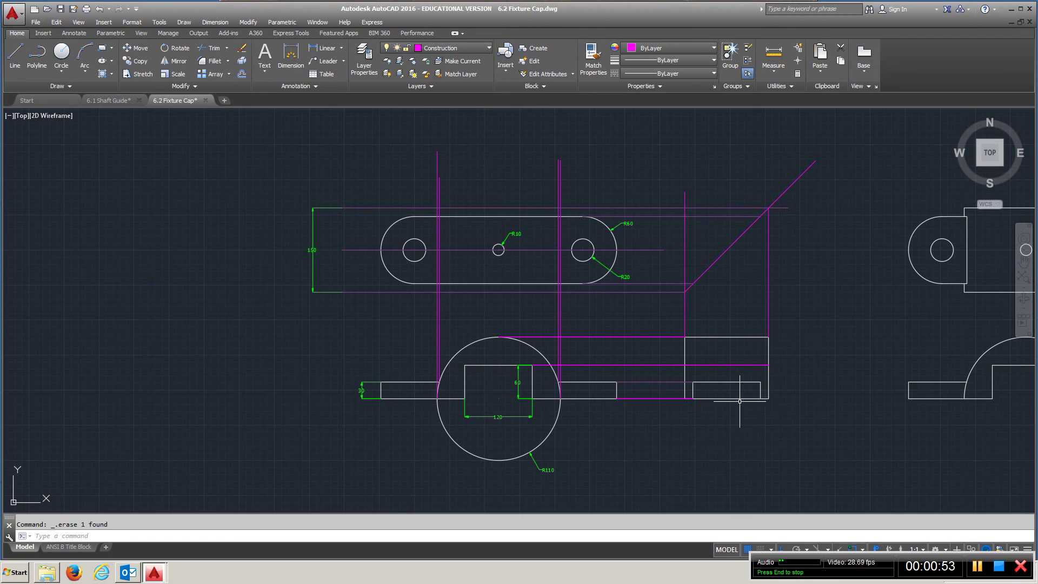
left_click(11, 62)
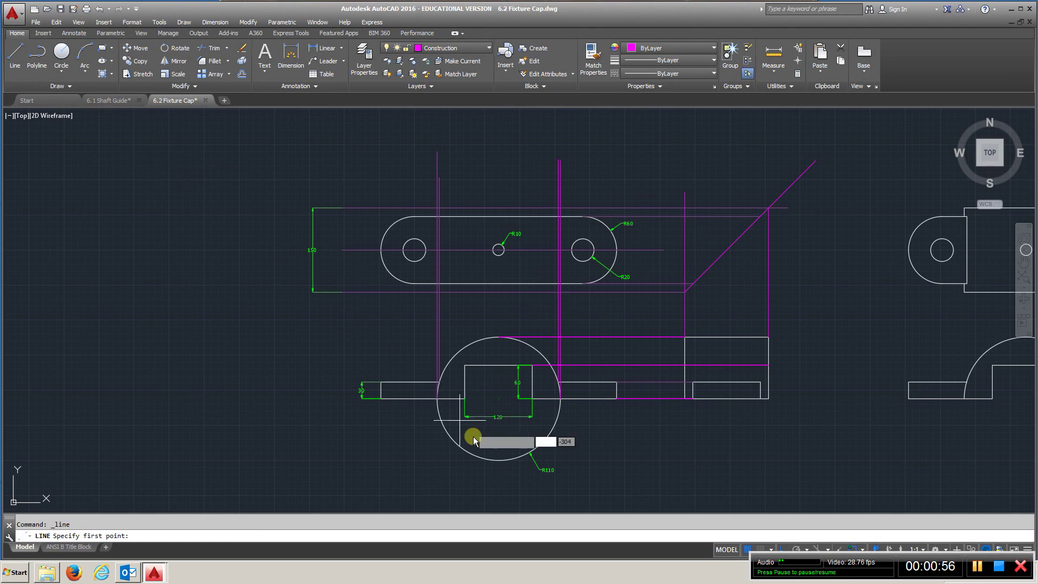
left_click(381, 382)
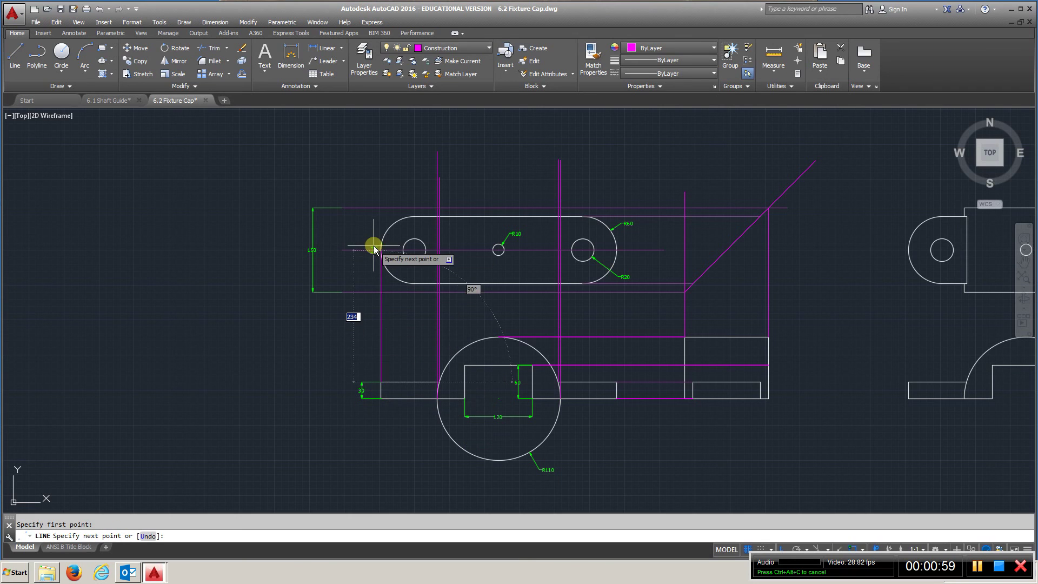
key("Escape")
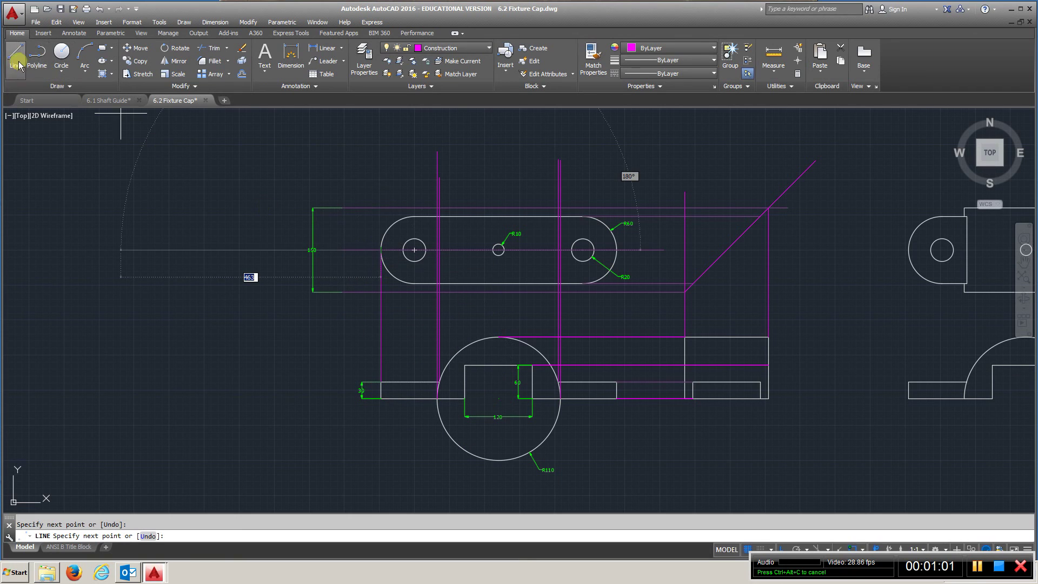
key("Return")
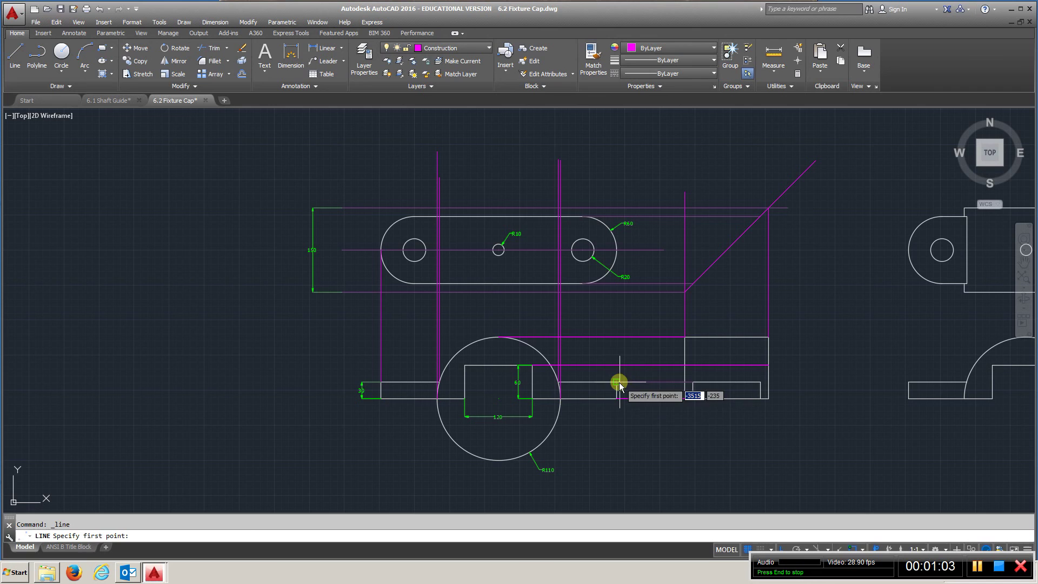
left_click(617, 383)
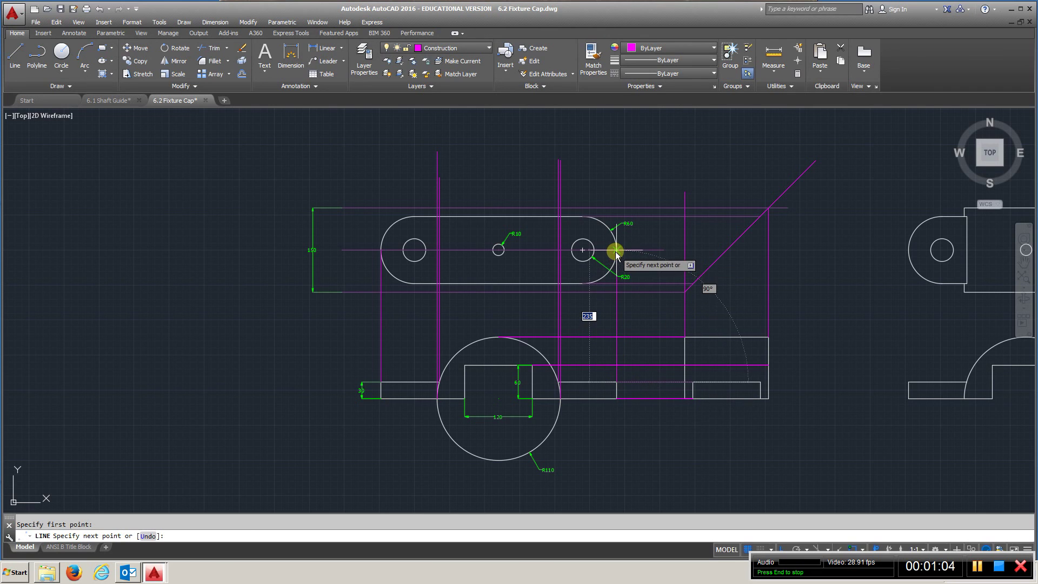
right_click(655, 307)
left_click(671, 316)
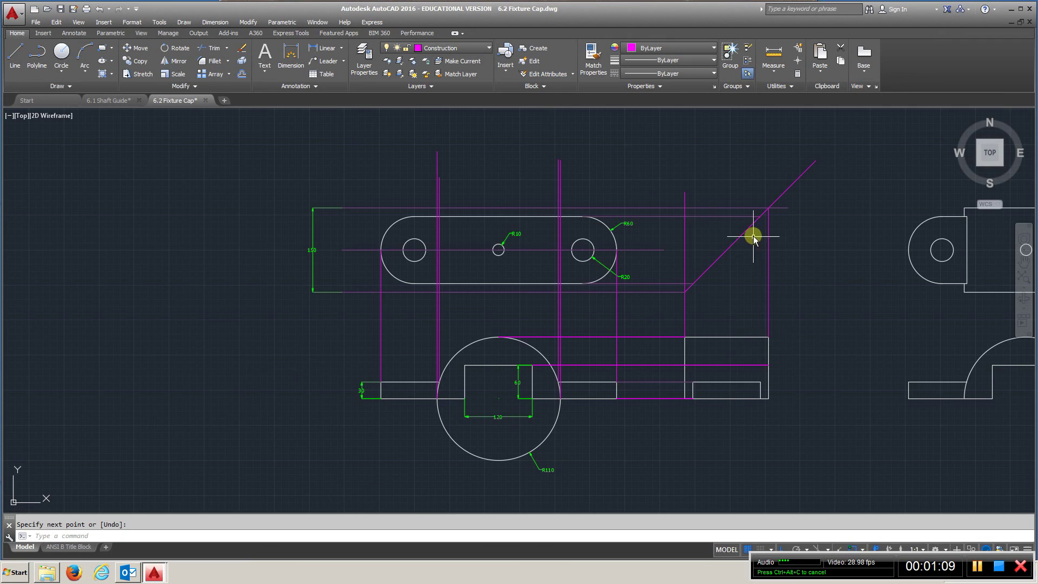
- Project a line from the left hole's centre down to the front view's base
mouse_move(743, 379)
middle_mouse_down()
mouse_move(288, 381)
mouse_move(246, 370)
middle_mouse_up()
scroll(586, 310, "up", 2)
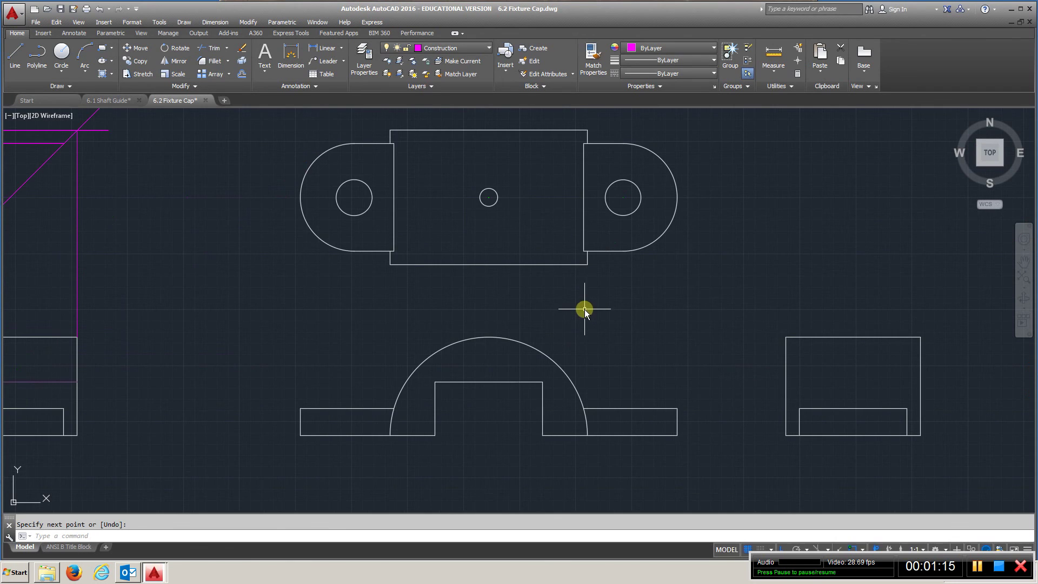
scroll(586, 316, "down", 2)
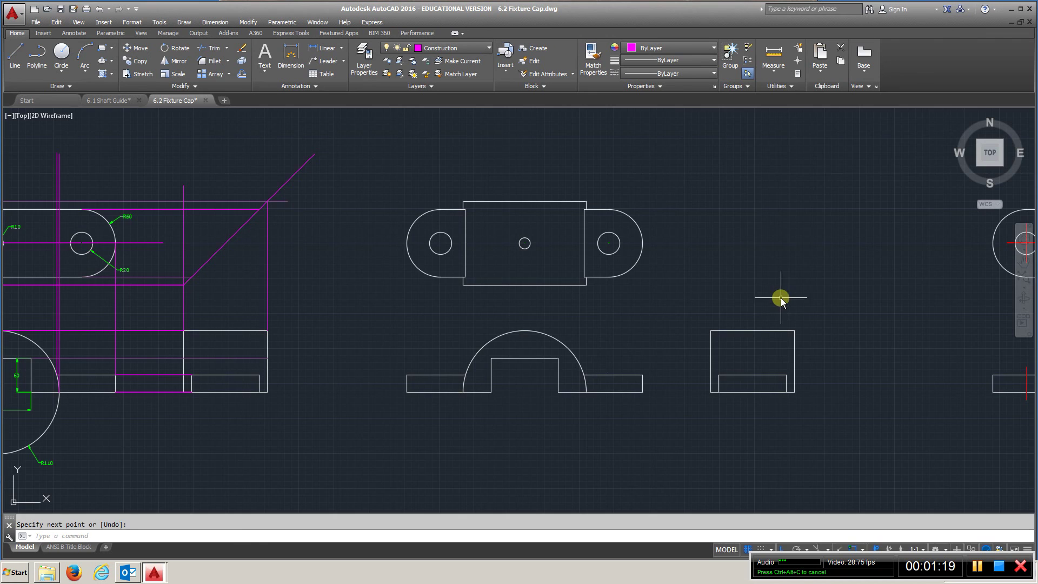
middle_click_drag(780, 298, 202, 302)
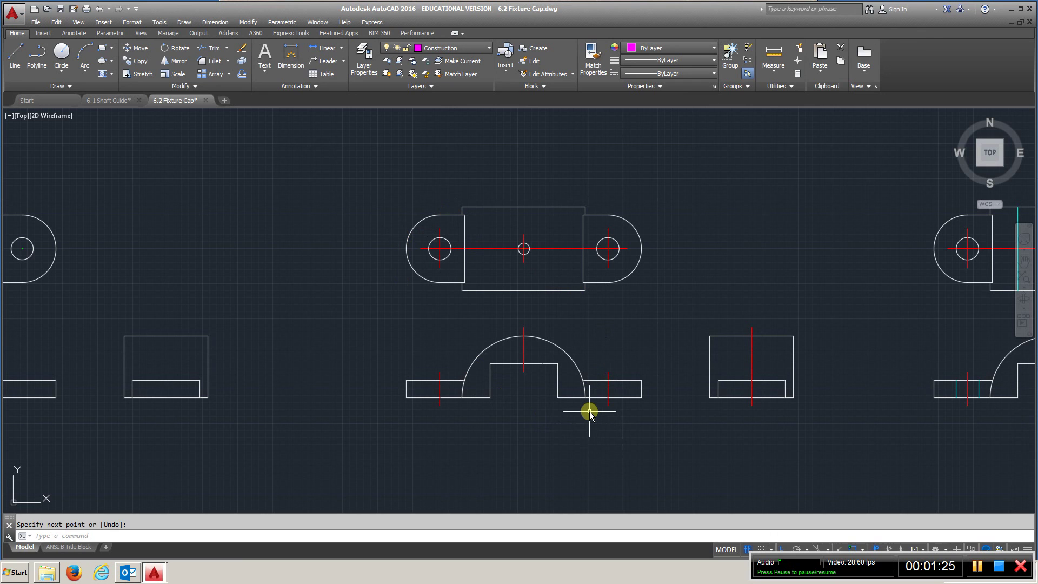
middle_click_drag(816, 317, 360, 315)
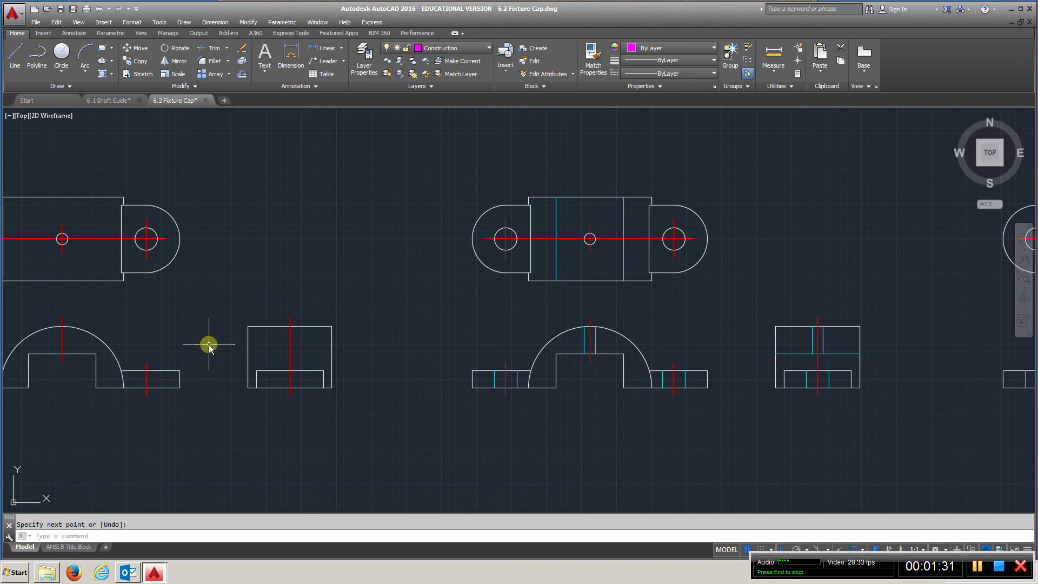
mouse_move(209, 343)
middle_mouse_down()
mouse_move(262, 356)
mouse_move(597, 367)
middle_mouse_up()
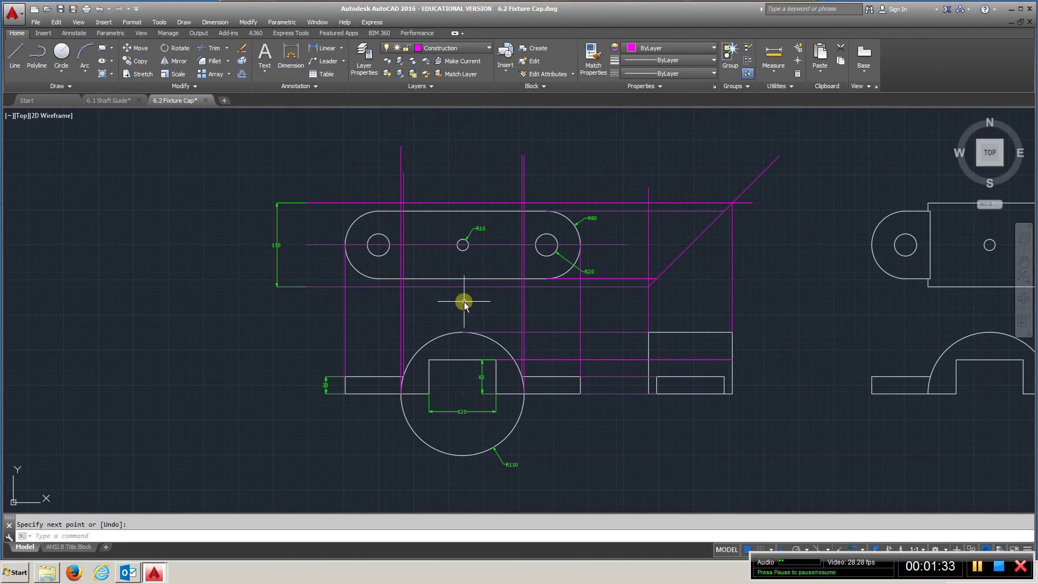
left_click(14, 58)
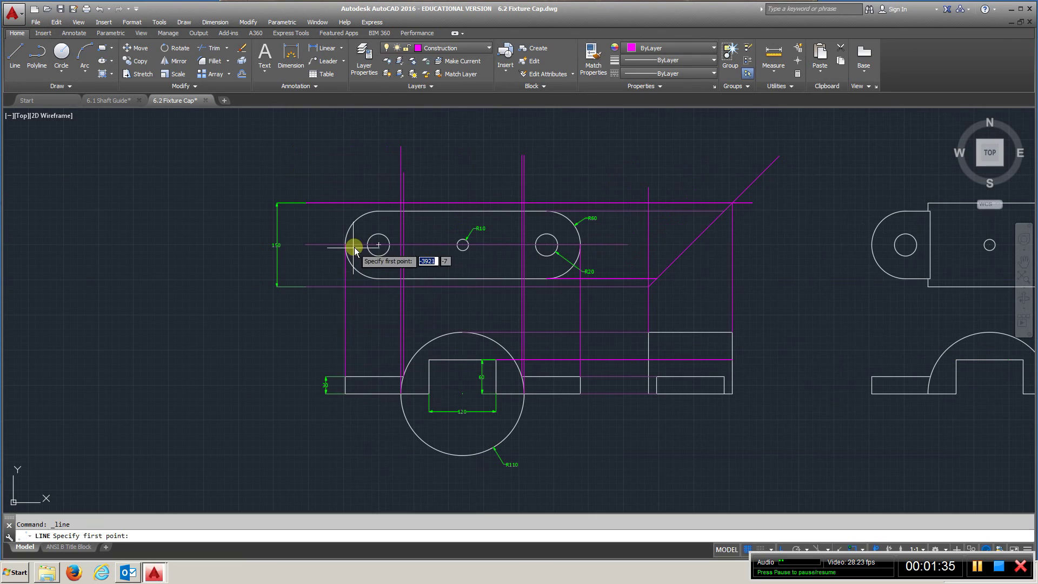
left_click(378, 244)
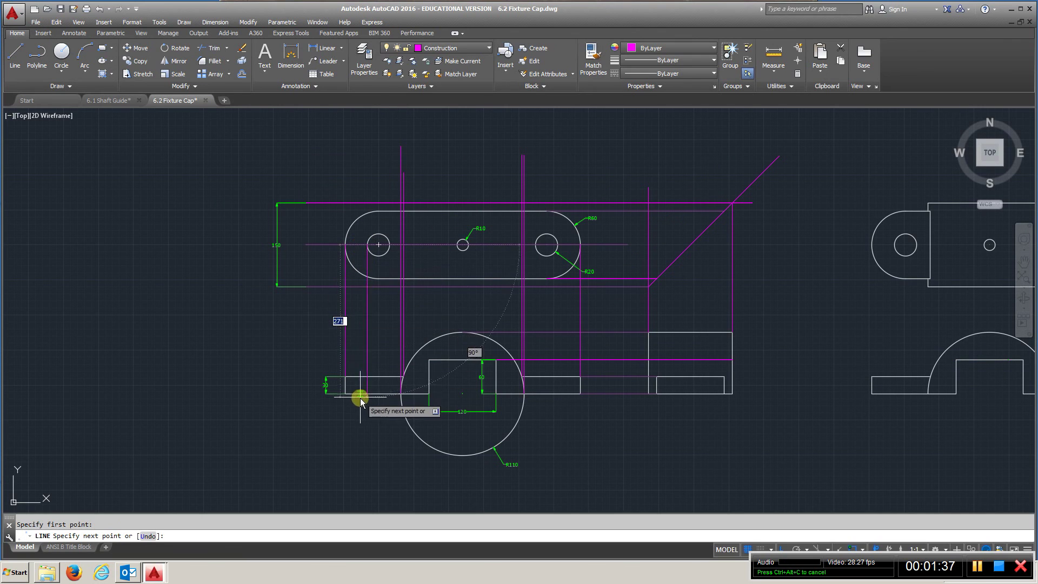
left_click(368, 394)
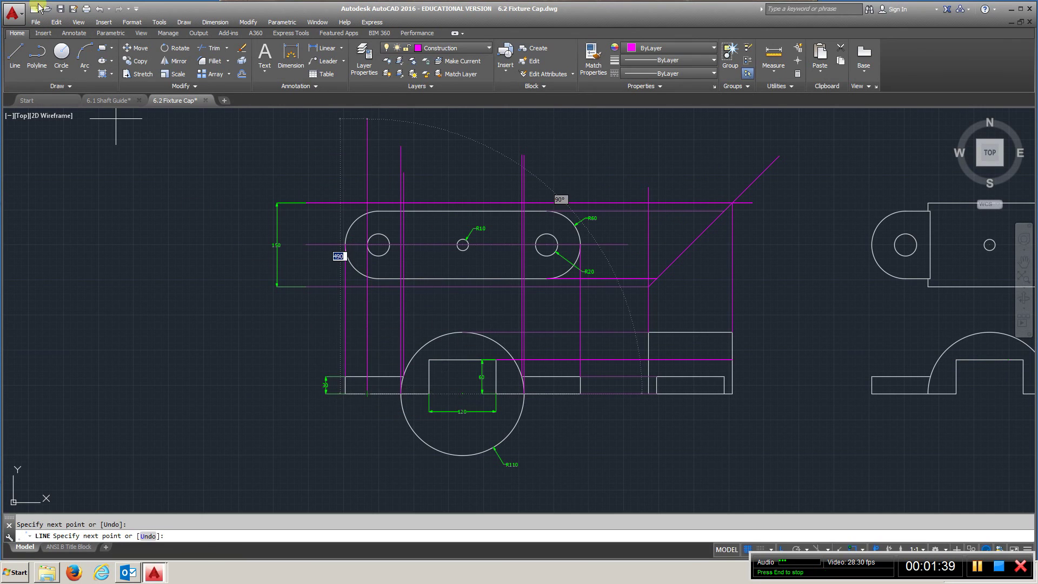
key("Return")
key("Return")
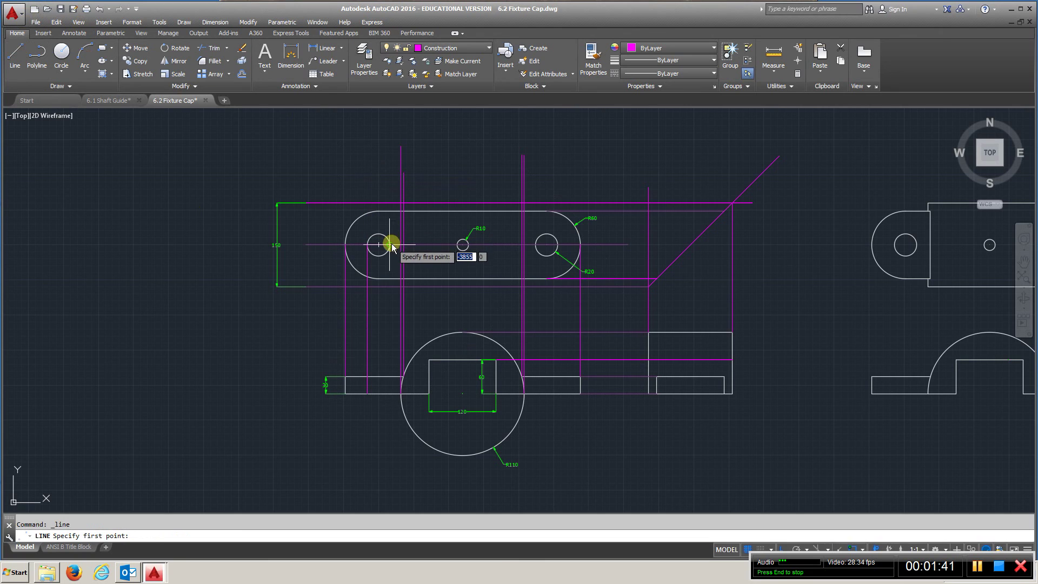
- Project a second line from the left hole's edge down into the front view
left_click(393, 243)
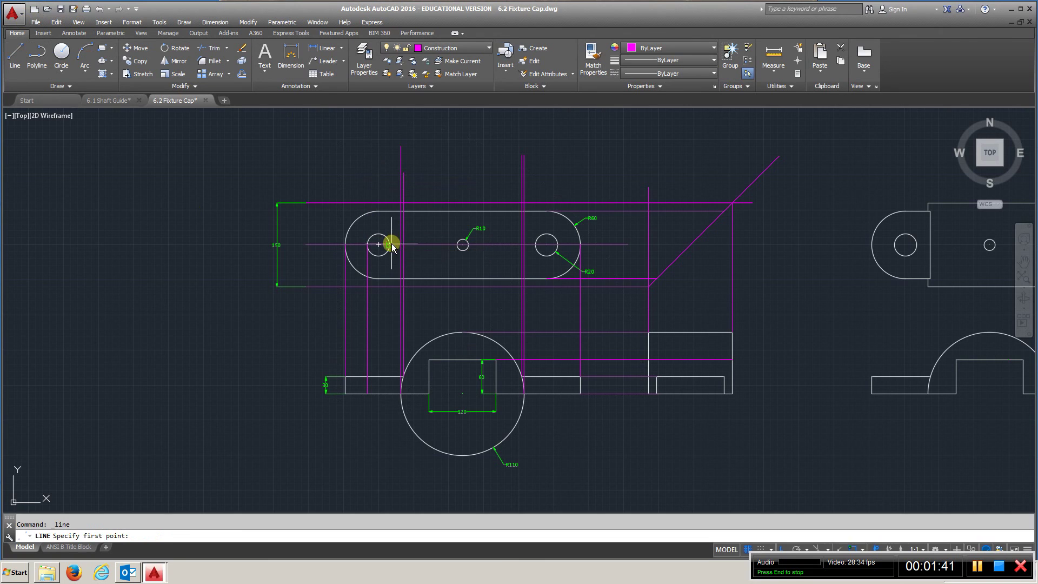
left_click(389, 395)
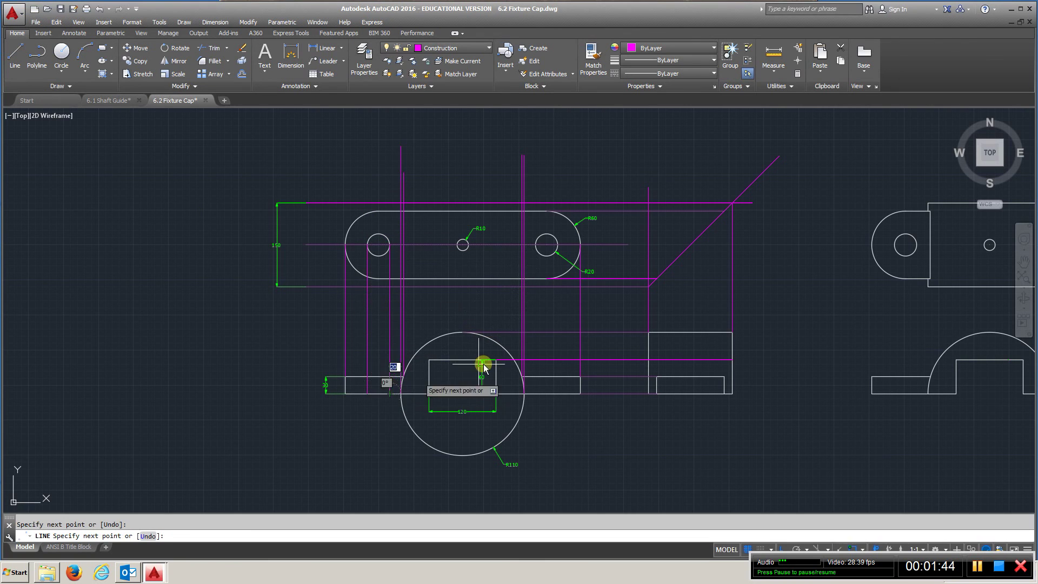
right_click(232, 239)
left_click(250, 241)
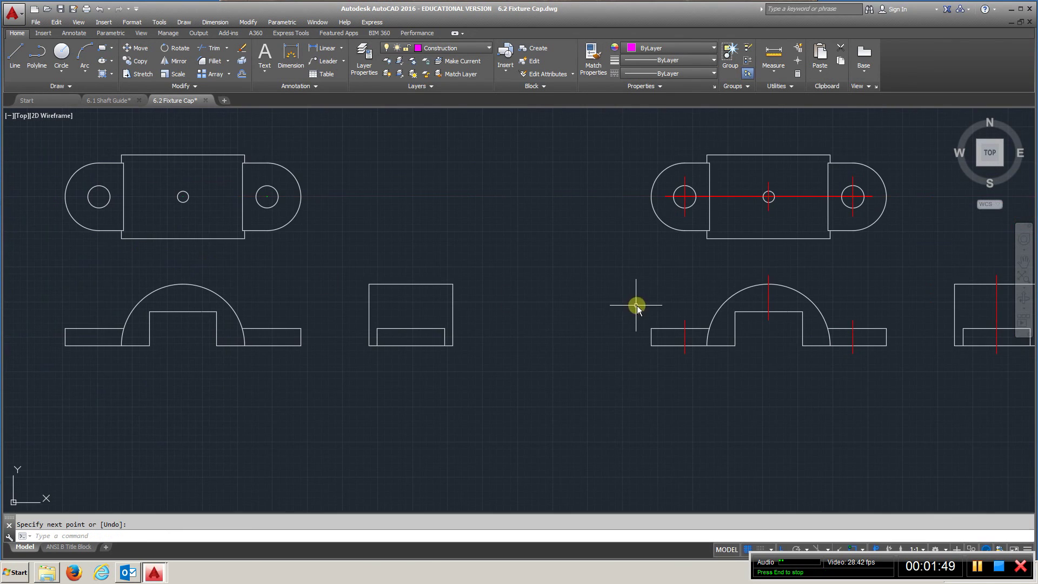
- Pan across to centre the dimensioned fixture cap views with their centre and hidden lines
middle_click_drag(416, 315, 398, 325)
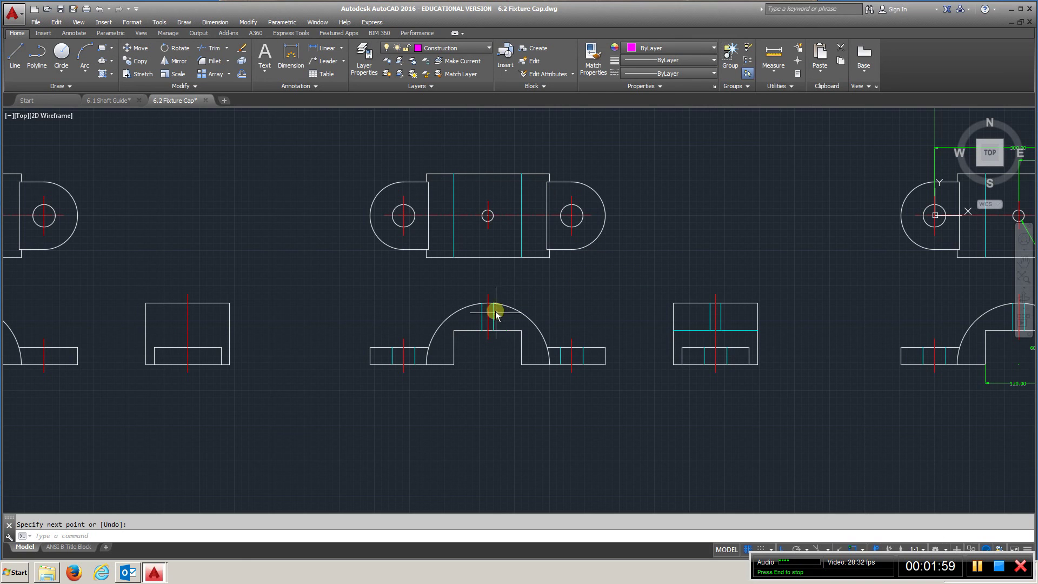
middle_click_drag(883, 336, 364, 364)
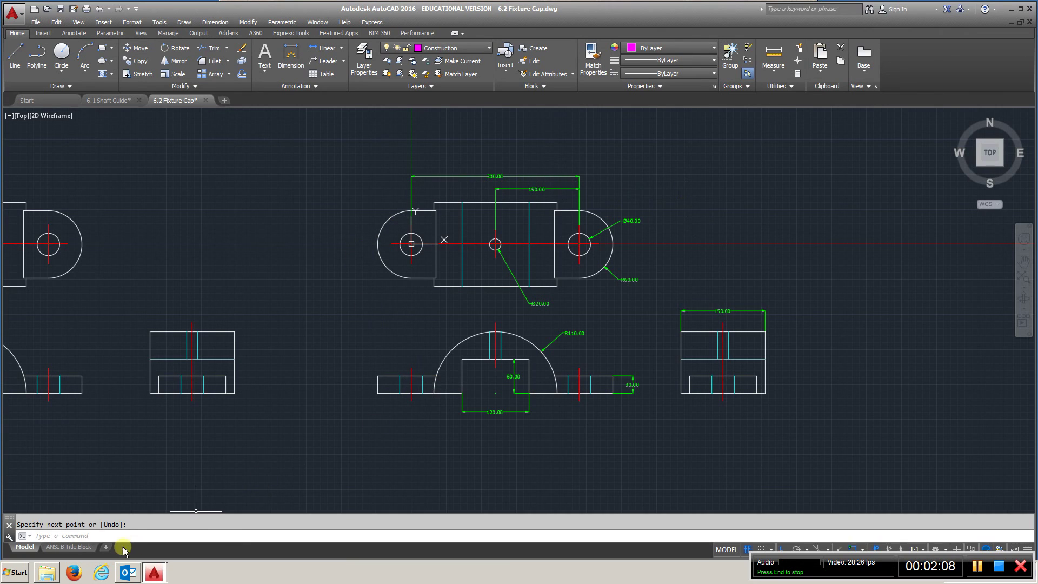
left_click(69, 547)
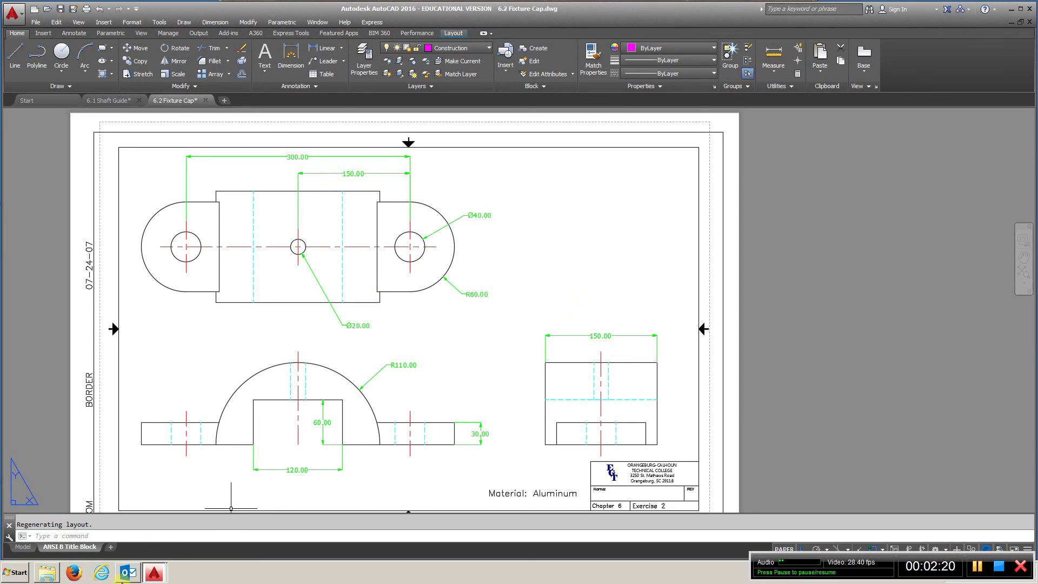
left_click(28, 549)
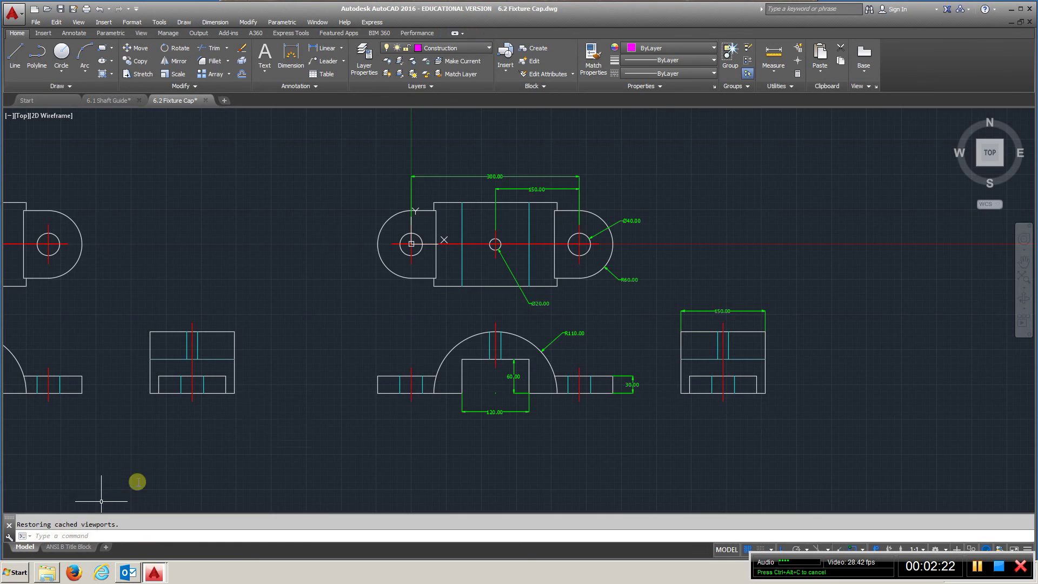
left_click(542, 244)
right_click(541, 244)
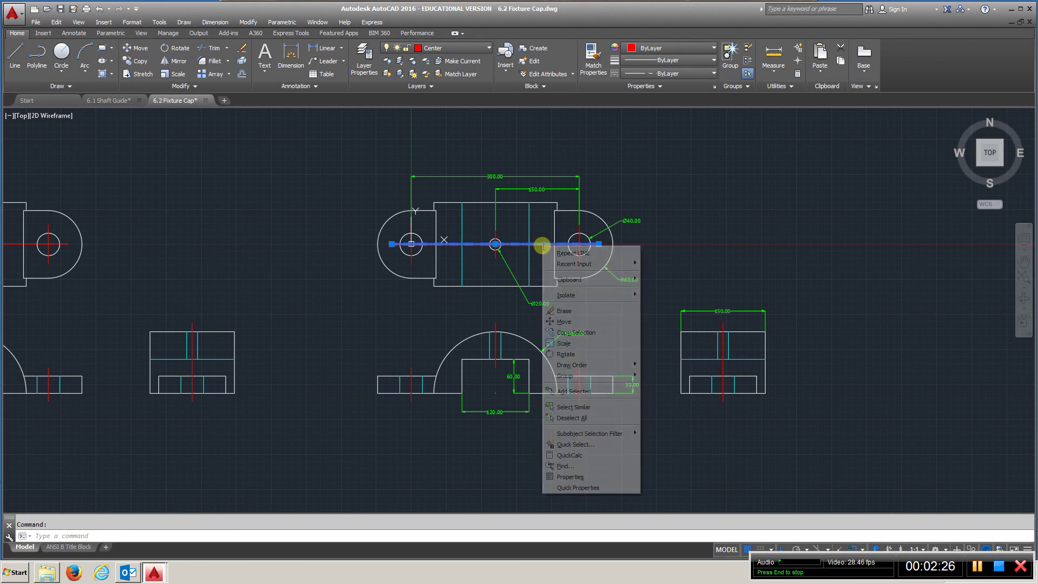
left_click(567, 479)
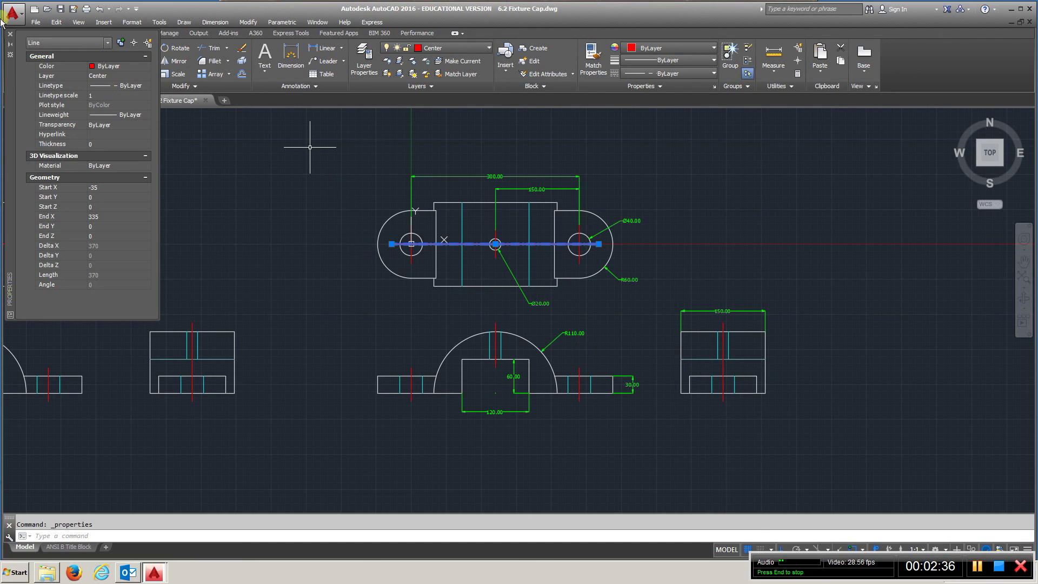
left_click(11, 37)
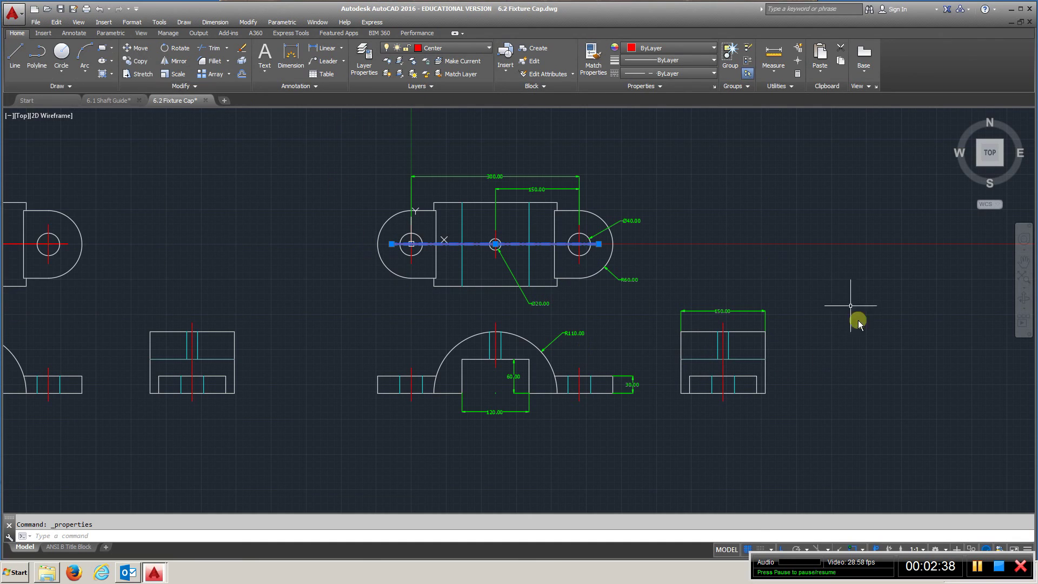
left_click(705, 359)
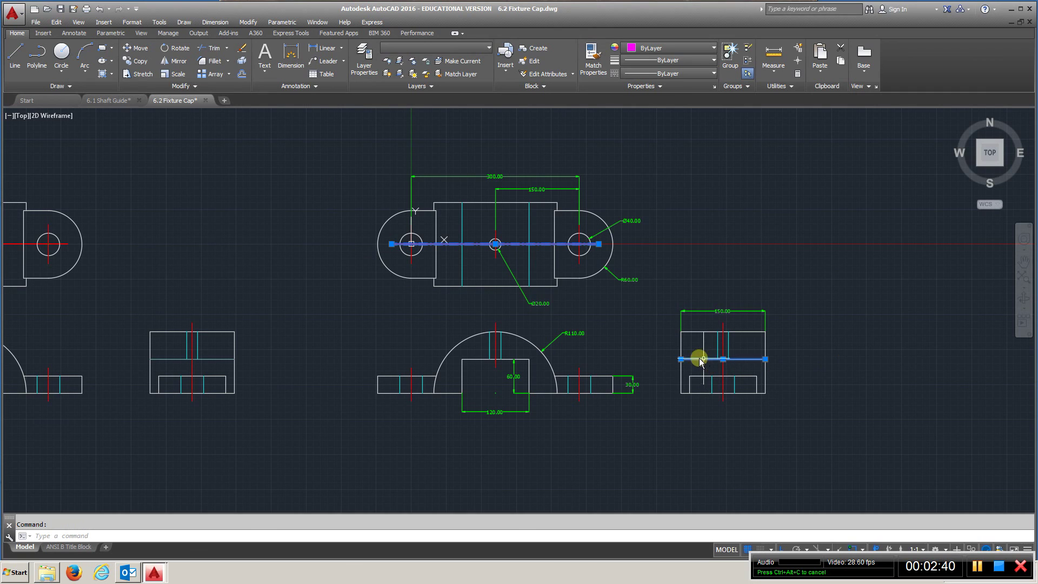
right_click(706, 358)
left_click(733, 337)
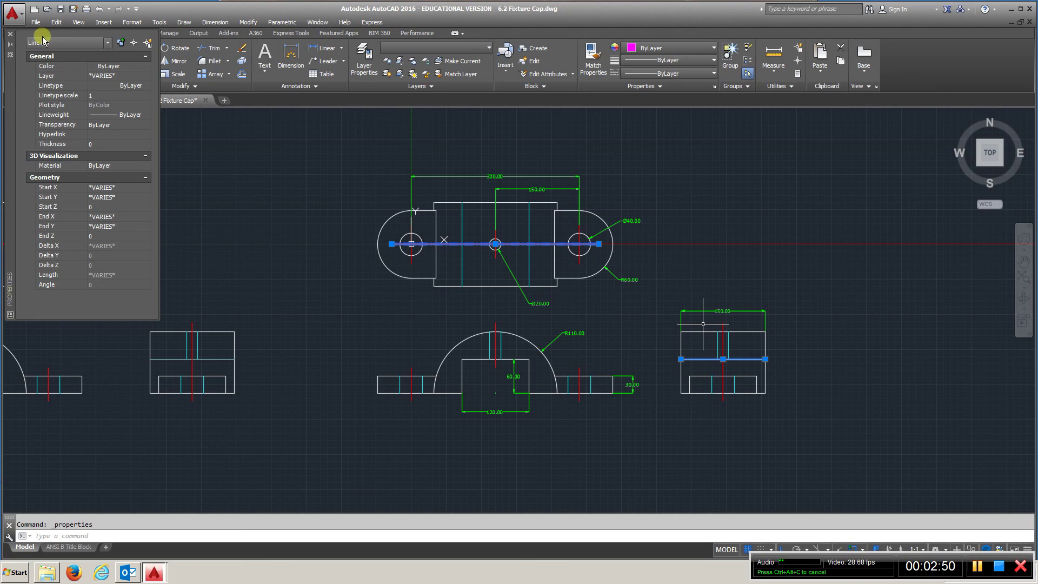
left_click(10, 37)
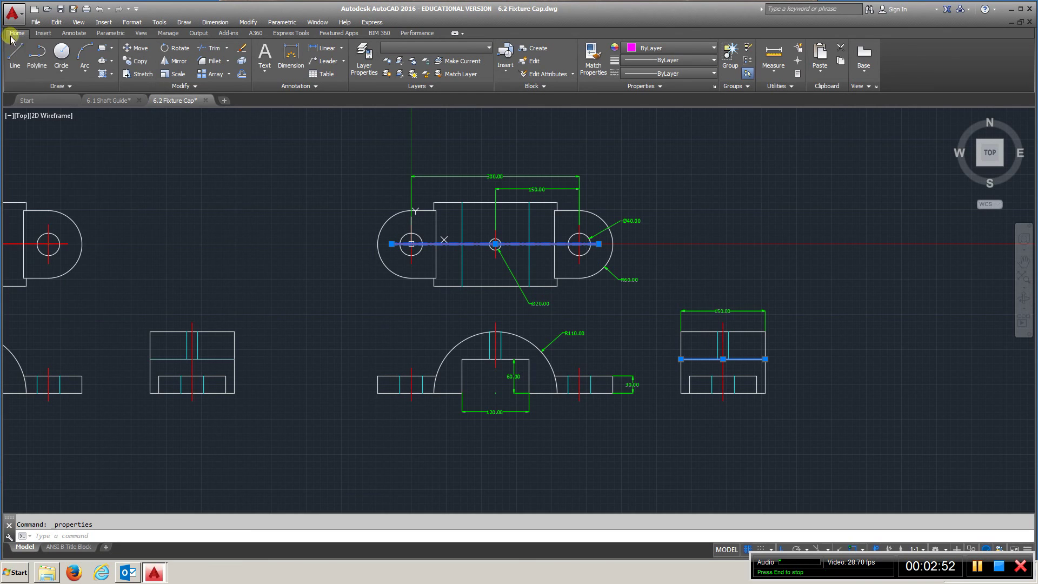
- Switch to the ANSI B Title Block layout showing the dimensioned fixture cap views
left_click(87, 547)
scroll(302, 455, "down", 3)
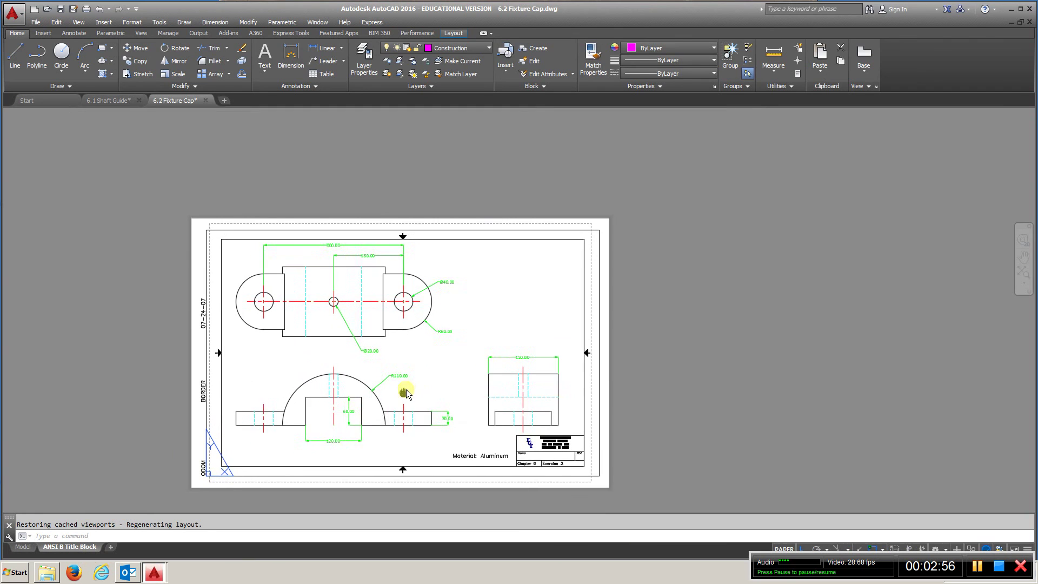